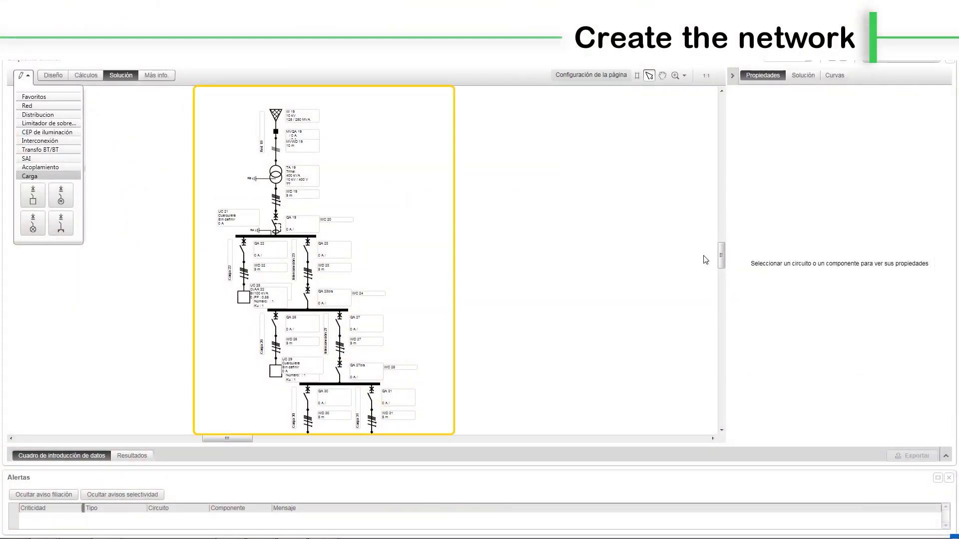
left_click_drag(722, 257, 731, 298)
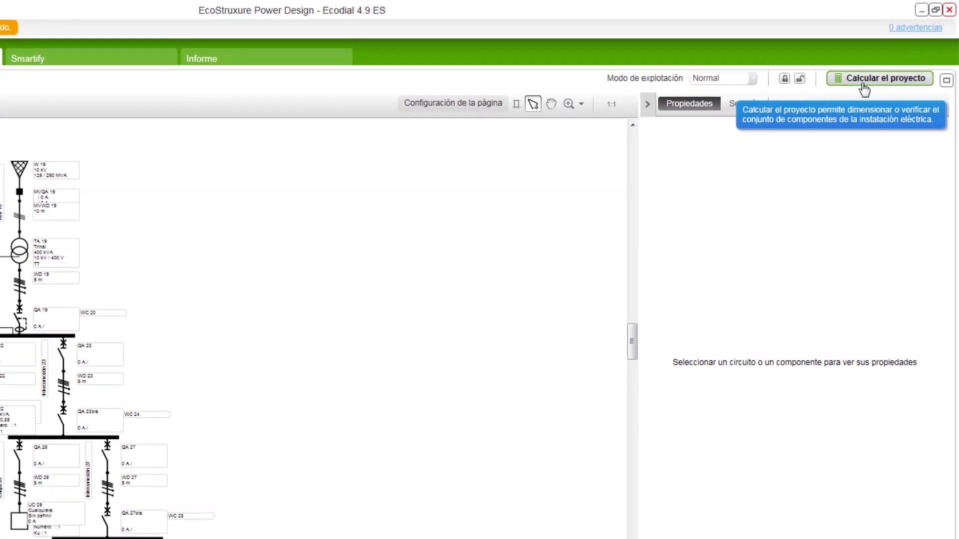
Step: Calculate the network and review its eight alerts on selectivity, transformer overload and power-factor compensation
left_click(902, 57)
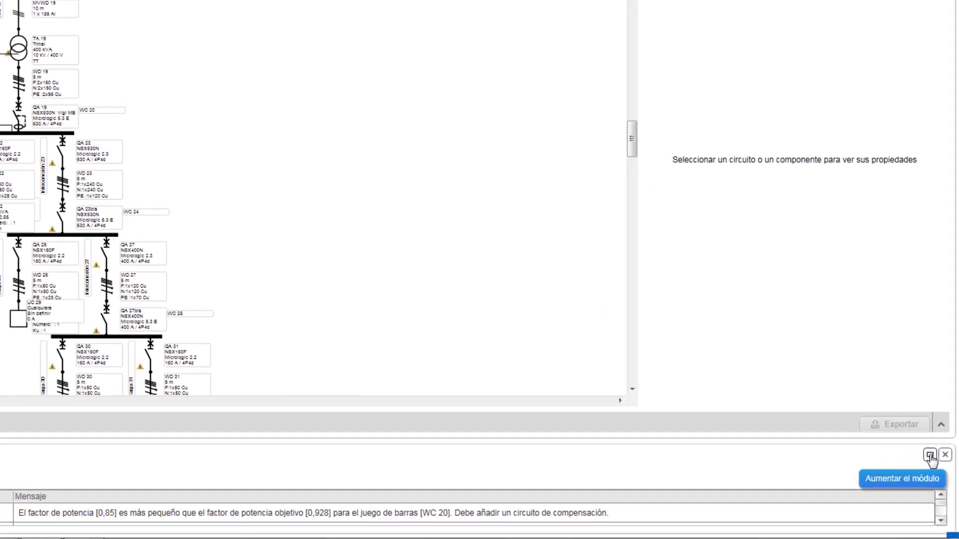
left_click(938, 477)
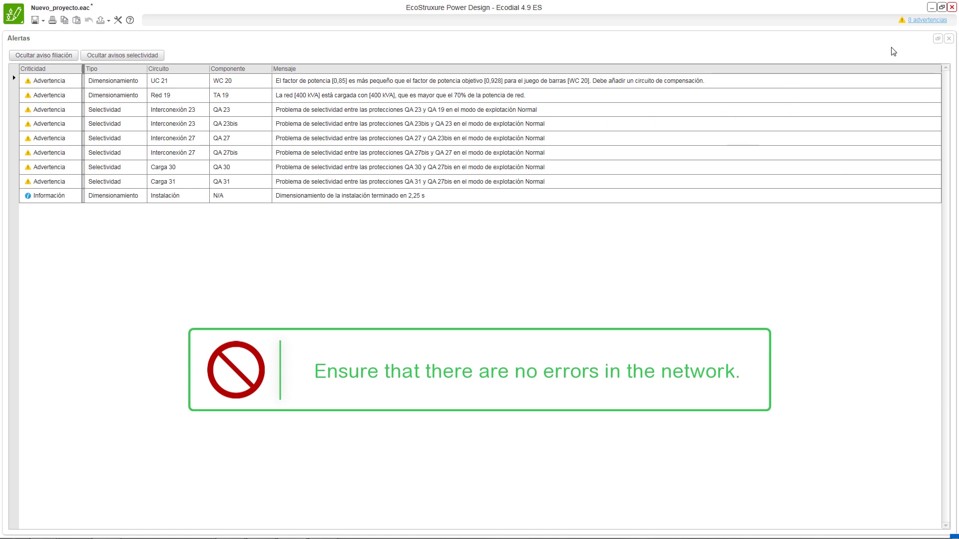
left_click(938, 38)
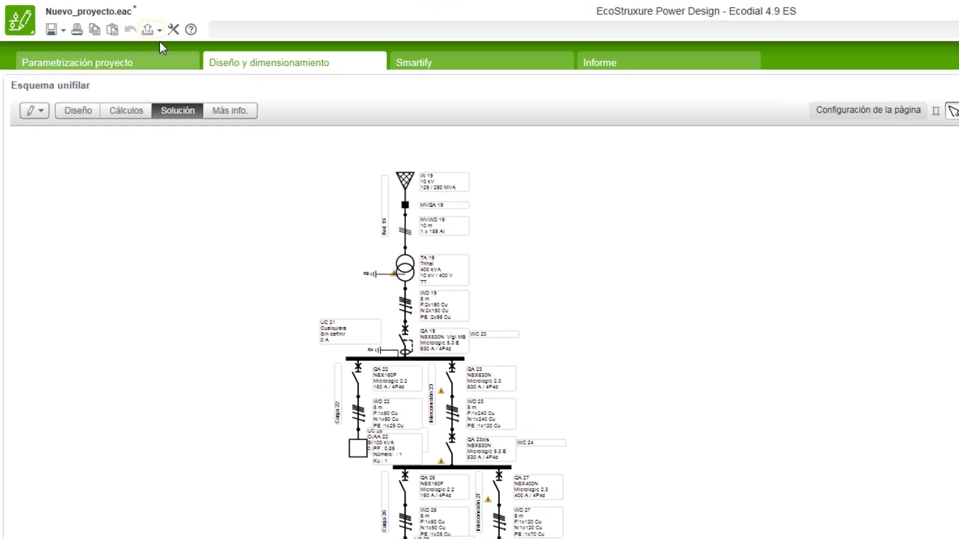
Step: Choose the Rapsody neutral file option from the export formats list
left_click(160, 34)
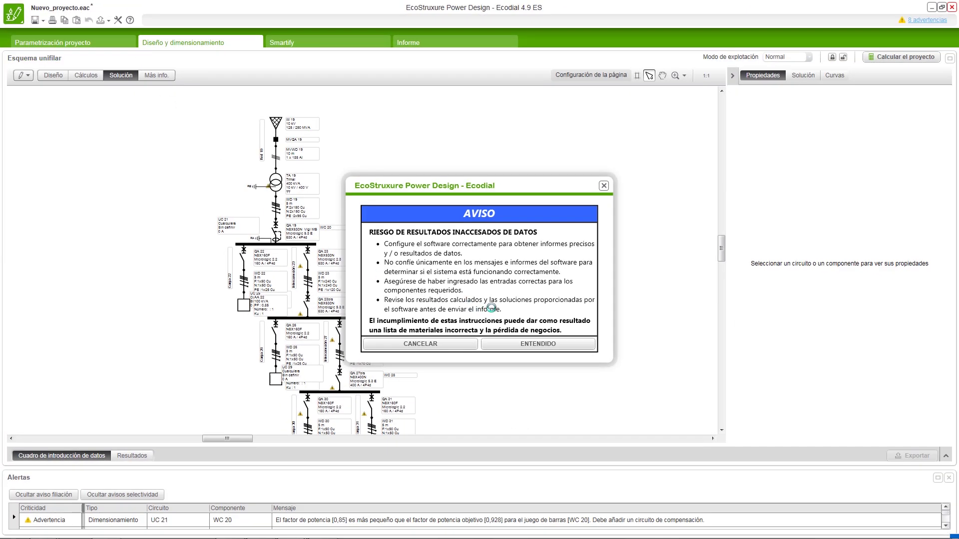
Step: Dismiss the unverified-results warning and limit the export to switchboards UC 21 and UC 29
left_click(538, 345)
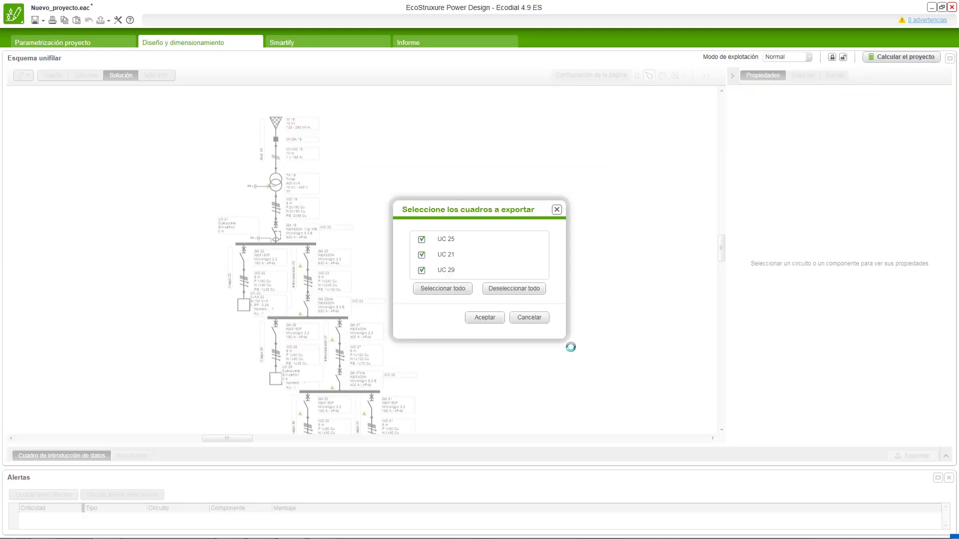
left_click(531, 290)
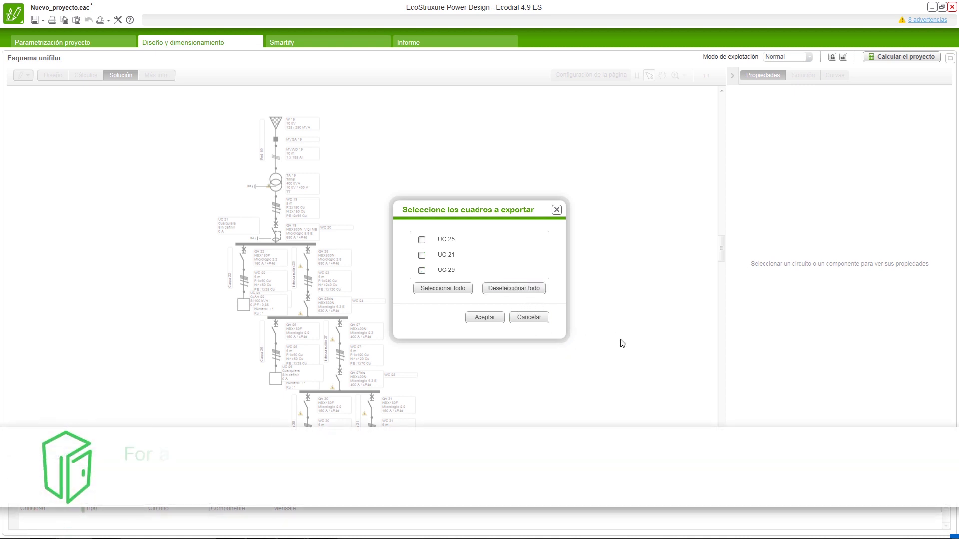
left_click(421, 254)
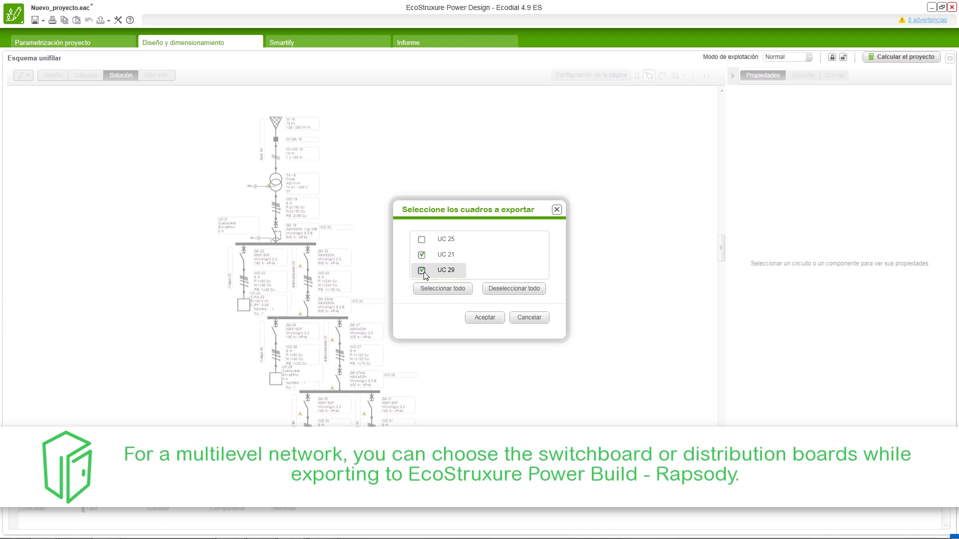
left_click(485, 318)
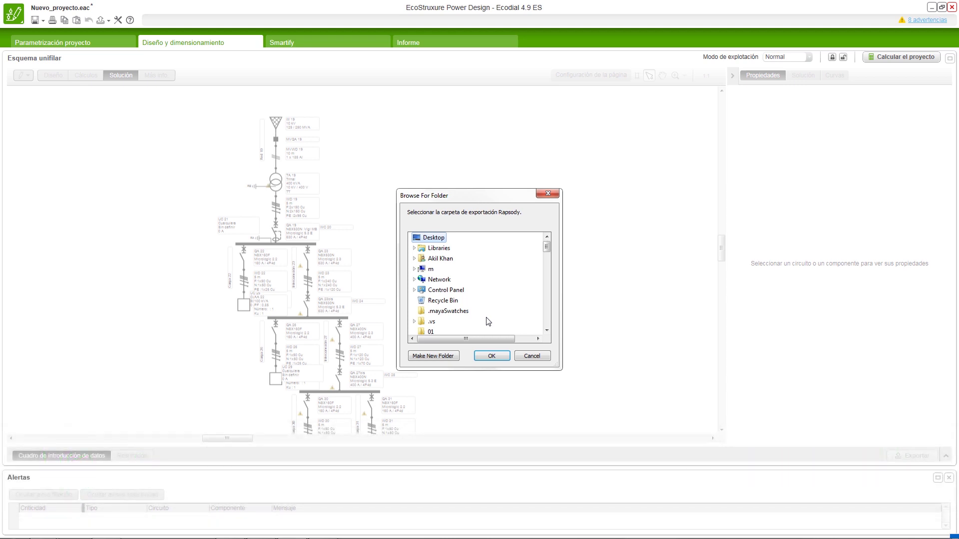
Step: Make a new export folder named 'Export_spani' in the folder picker
left_click(433, 356)
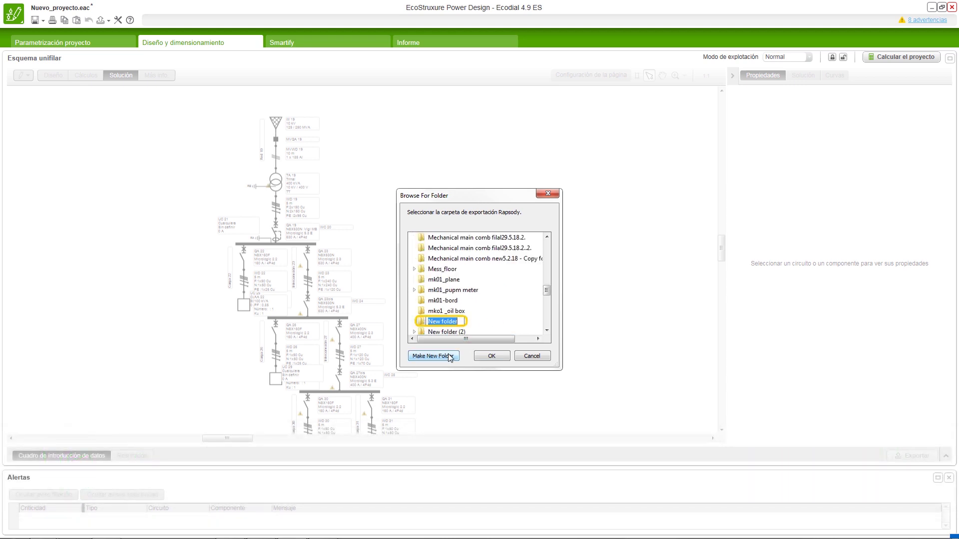
type("Export_spanish")
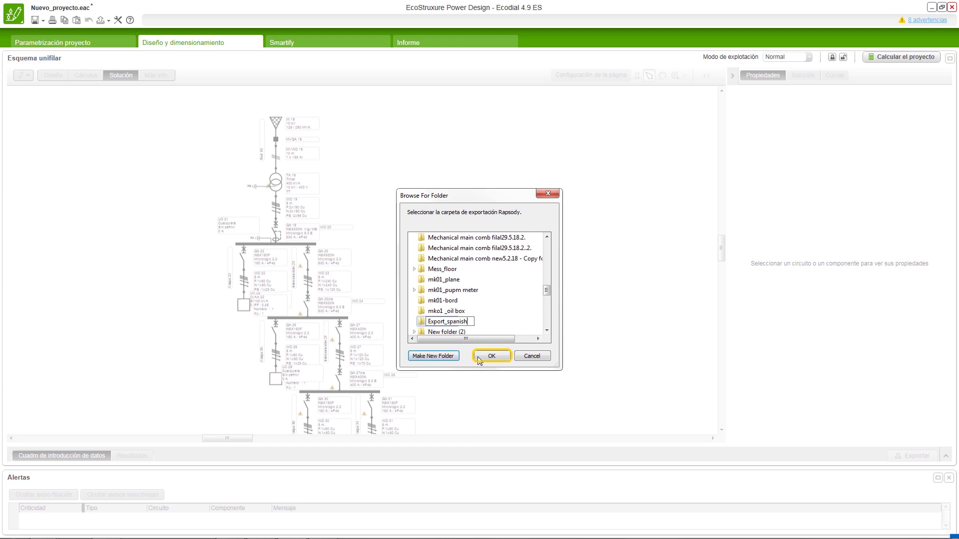
Step: Confirm the new folder as the destination and run the Rapsody export
left_click(492, 356)
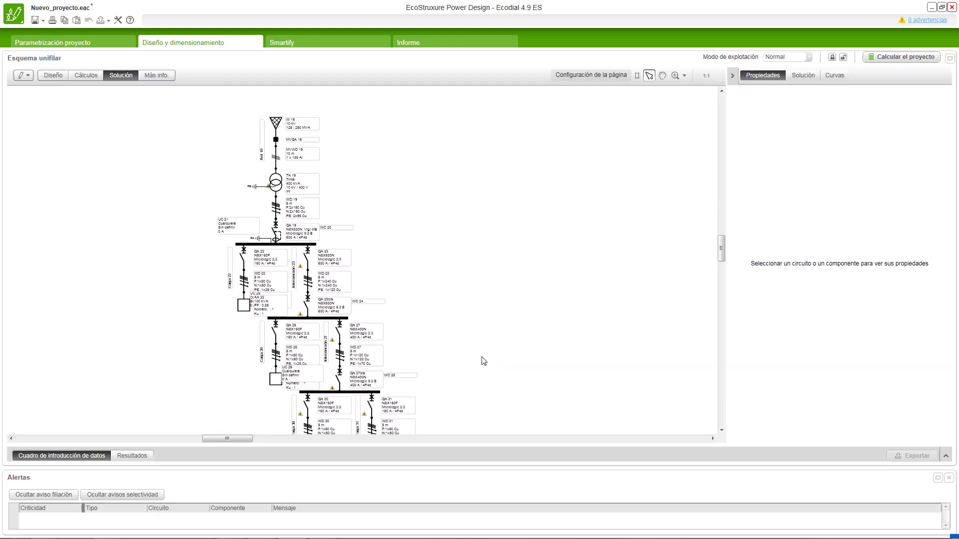